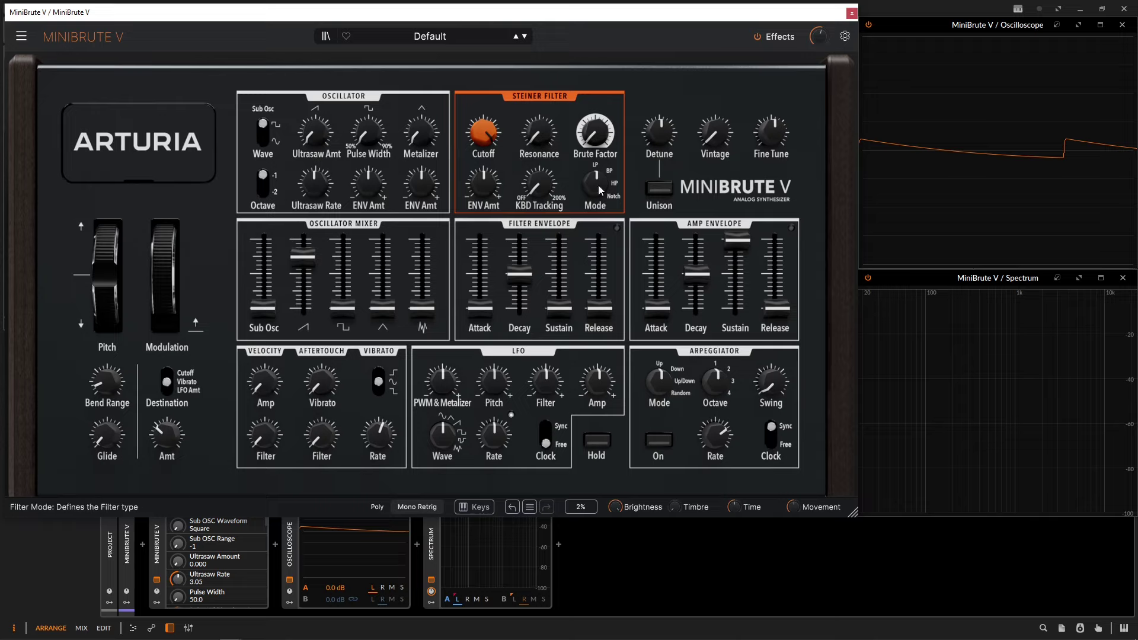
Try out the Steiner filter in low-pass mode by sweeping the cutoff with low and with high resonance.
drag(594, 183, 594, 169)
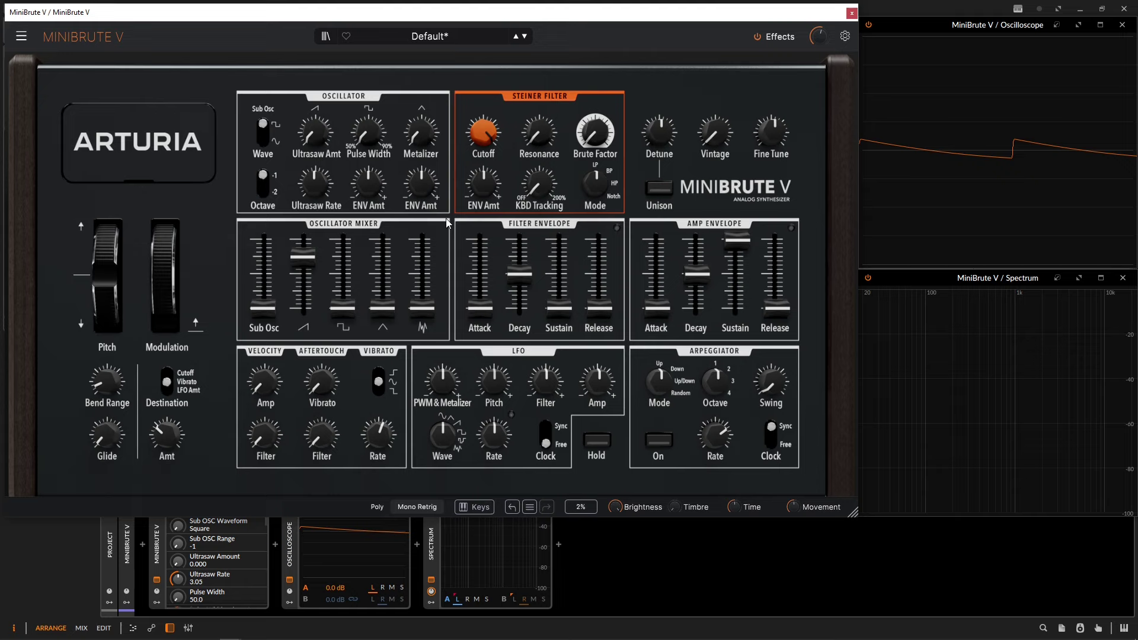
mouse_move(483, 133)
mouse_down()
mouse_move(483, 121)
mouse_move(482, 165)
mouse_move(492, 125)
mouse_up()
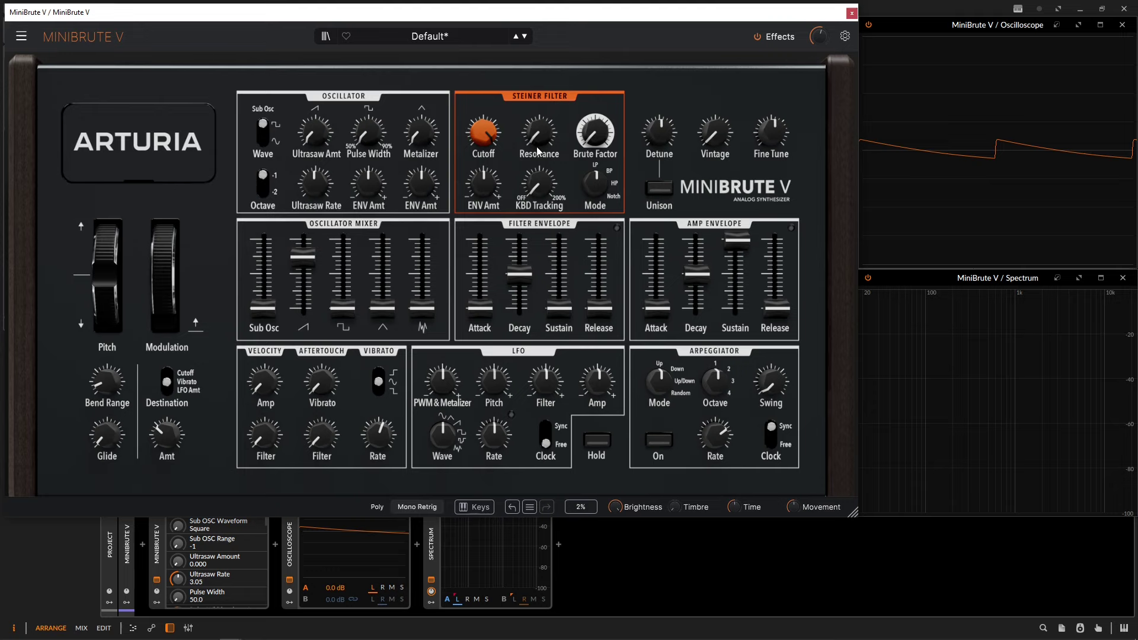
drag(524, 152, 483, 146)
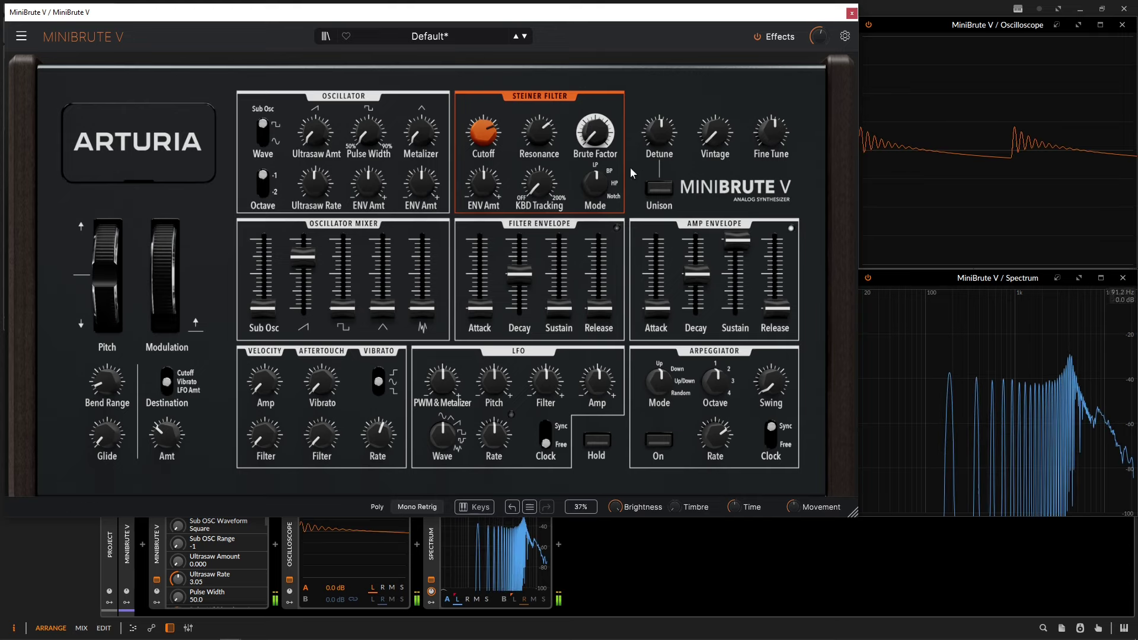
mouse_move(481, 132)
mouse_down()
mouse_move(481, 174)
mouse_move(481, 130)
mouse_up()
drag(550, 135, 550, 196)
drag(489, 128, 490, 107)
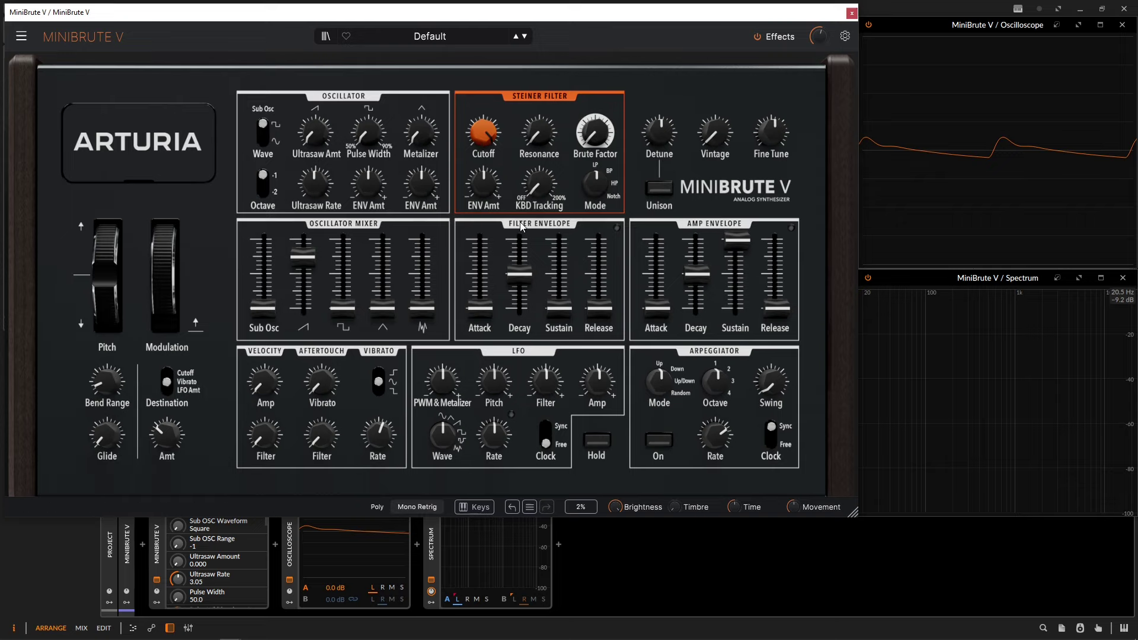
Lower the filter cutoff, raise the resonance to 0.480 and set the filter envelope amount to 0.424.
drag(484, 133, 483, 217)
drag(548, 141, 548, 119)
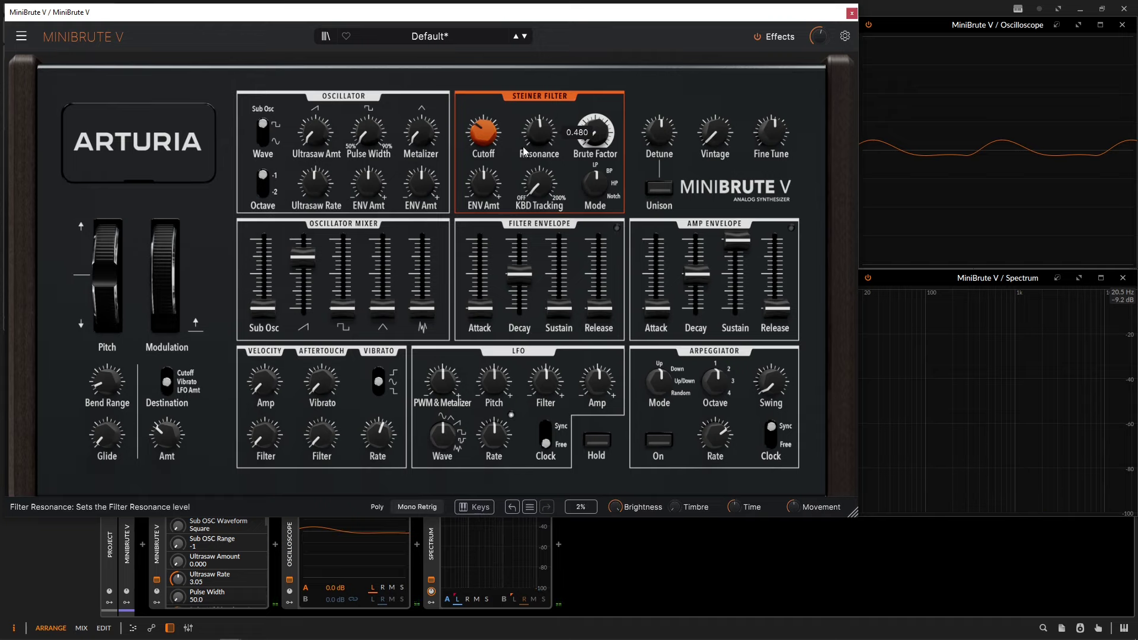
mouse_move(487, 194)
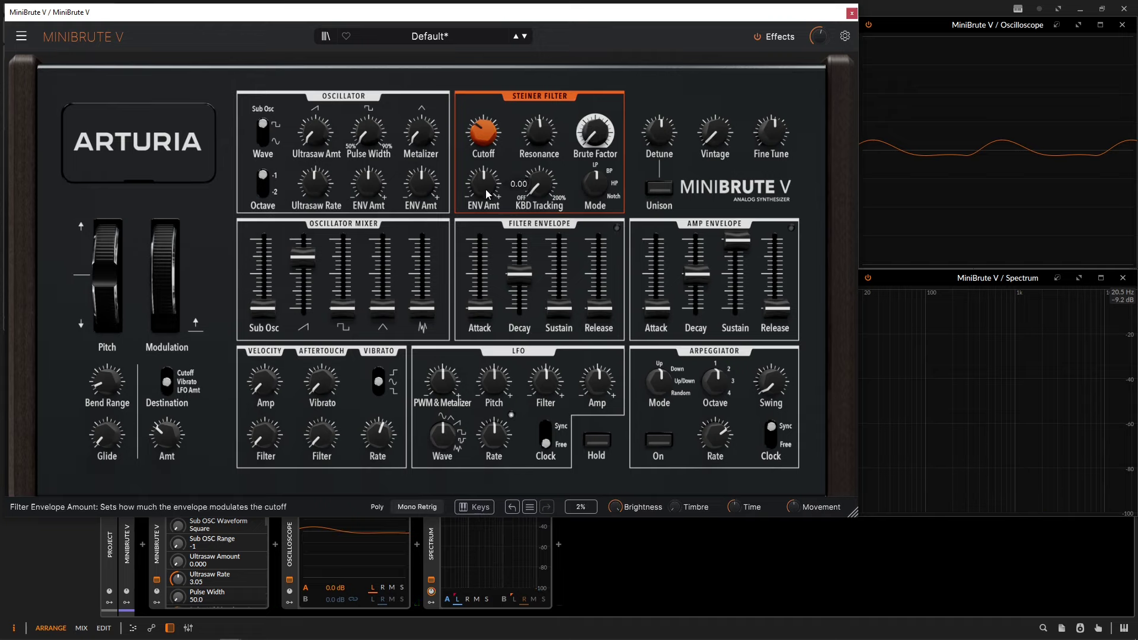
scroll(485, 194, up, 8)
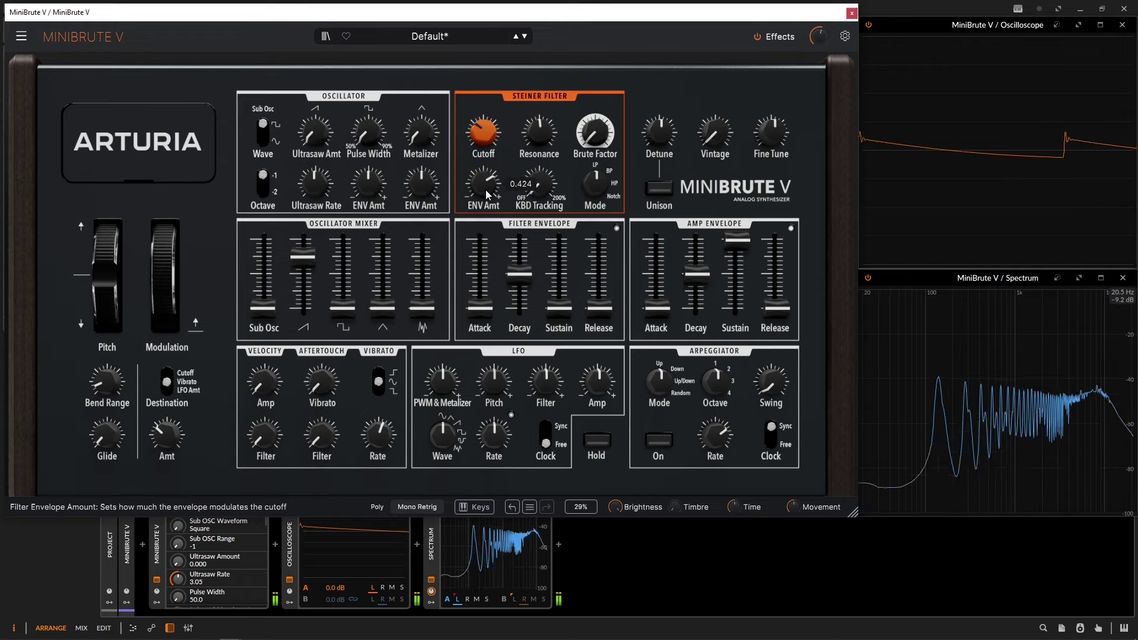
mouse_move(541, 190)
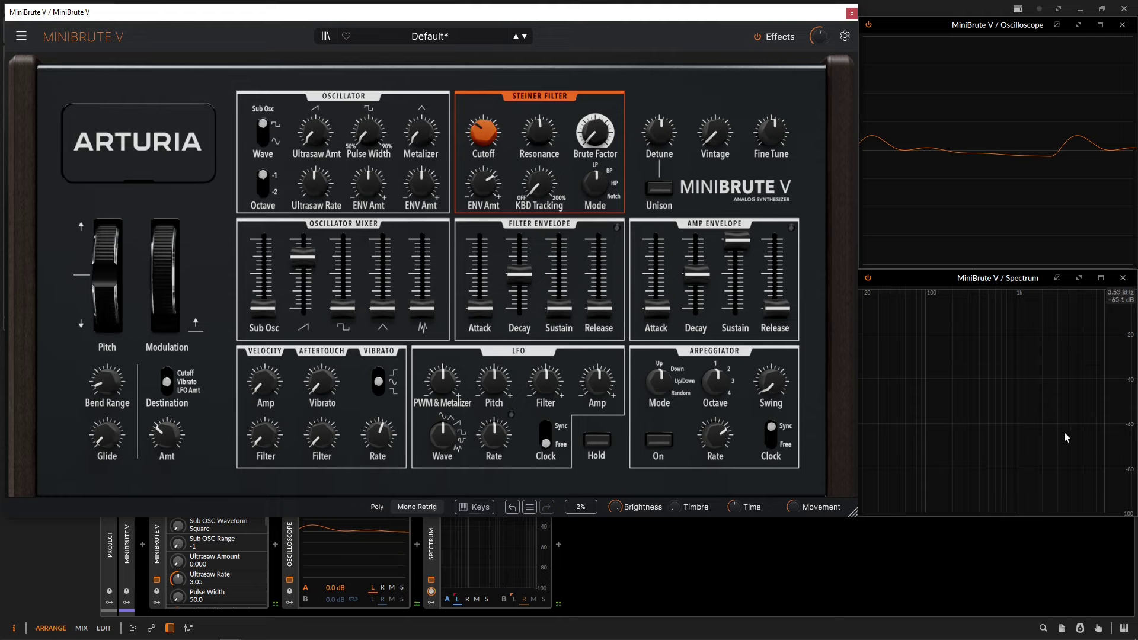
Shape the filter envelope with a 789 ms decay, a longer attack and a sustain of 0.252.
mouse_move(516, 277)
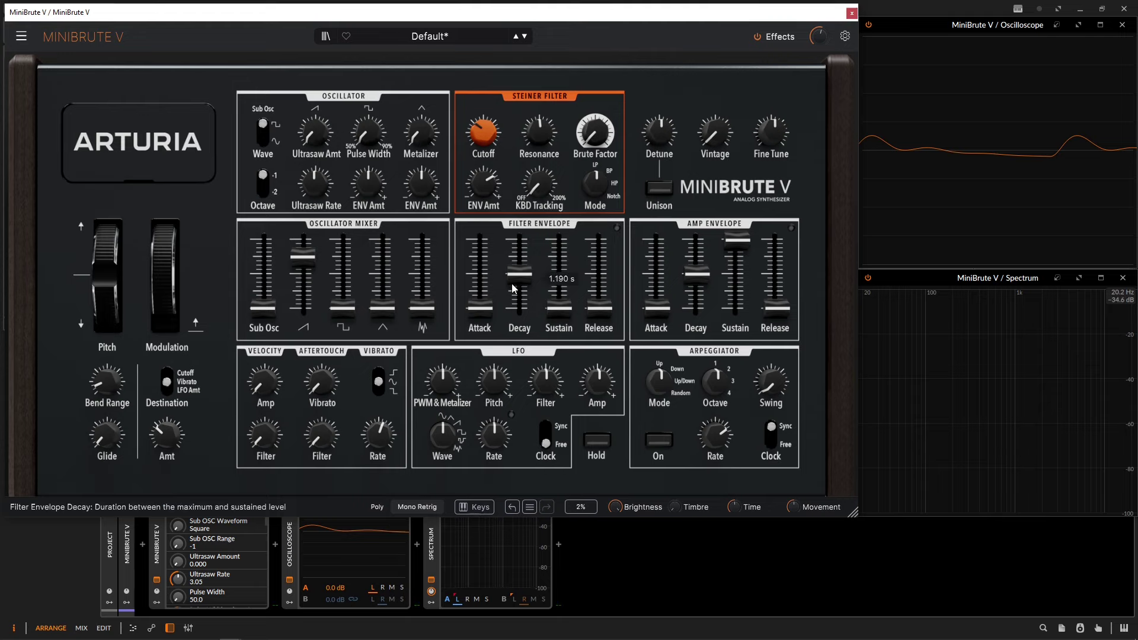
mouse_move(516, 273)
mouse_down()
mouse_move(521, 256)
mouse_move(522, 290)
mouse_up()
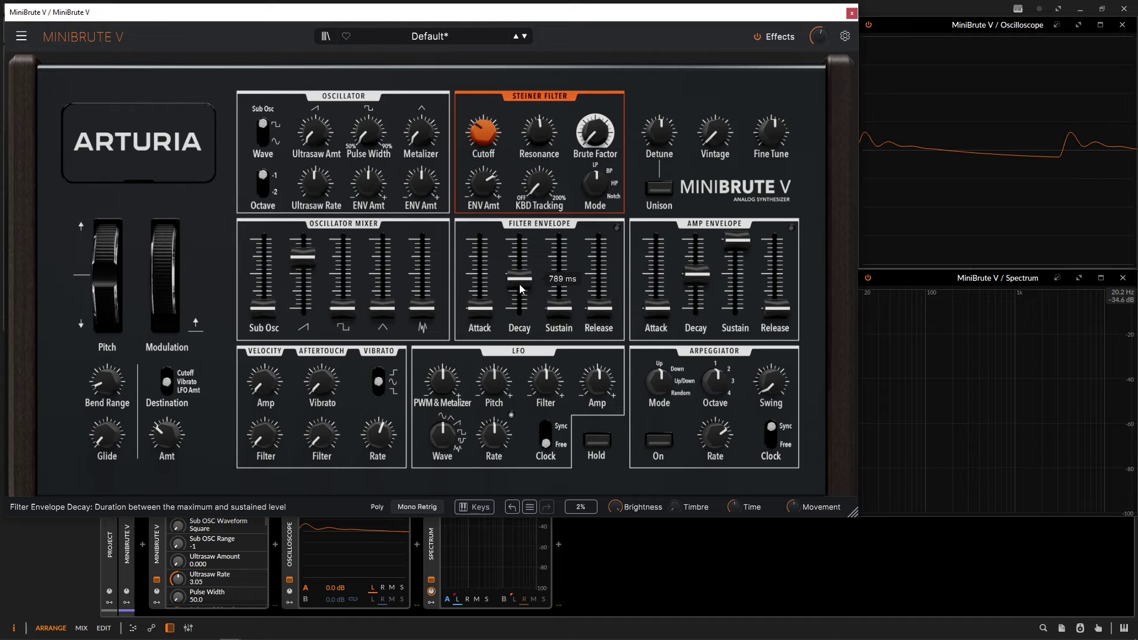
drag(481, 313, 481, 284)
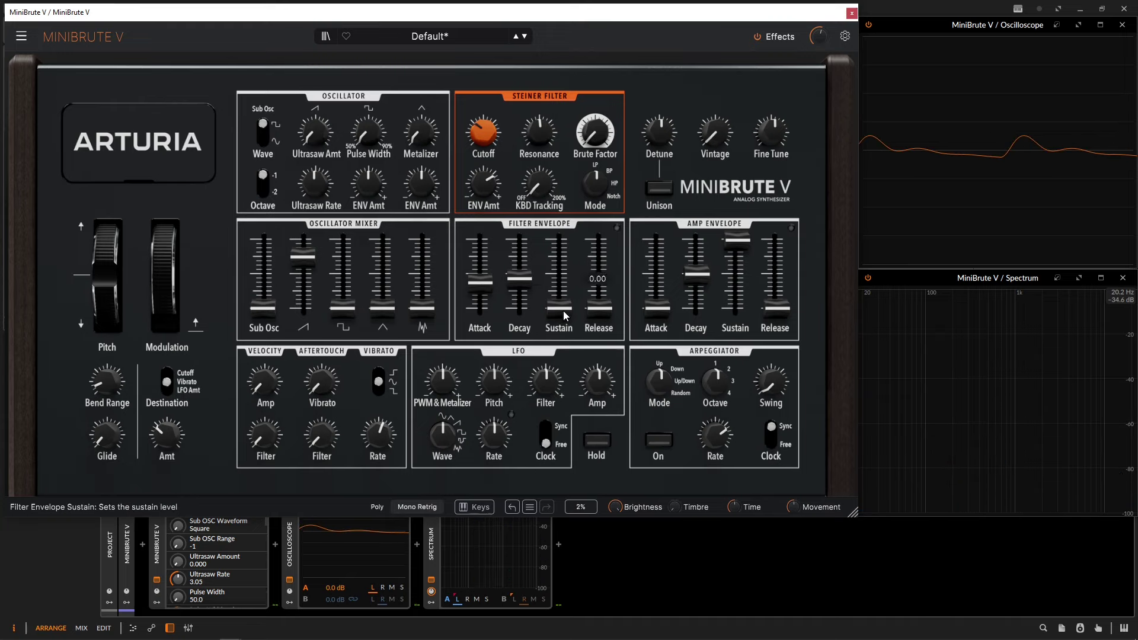
mouse_move(563, 310)
mouse_down()
mouse_move(562, 295)
mouse_move(563, 306)
mouse_up()
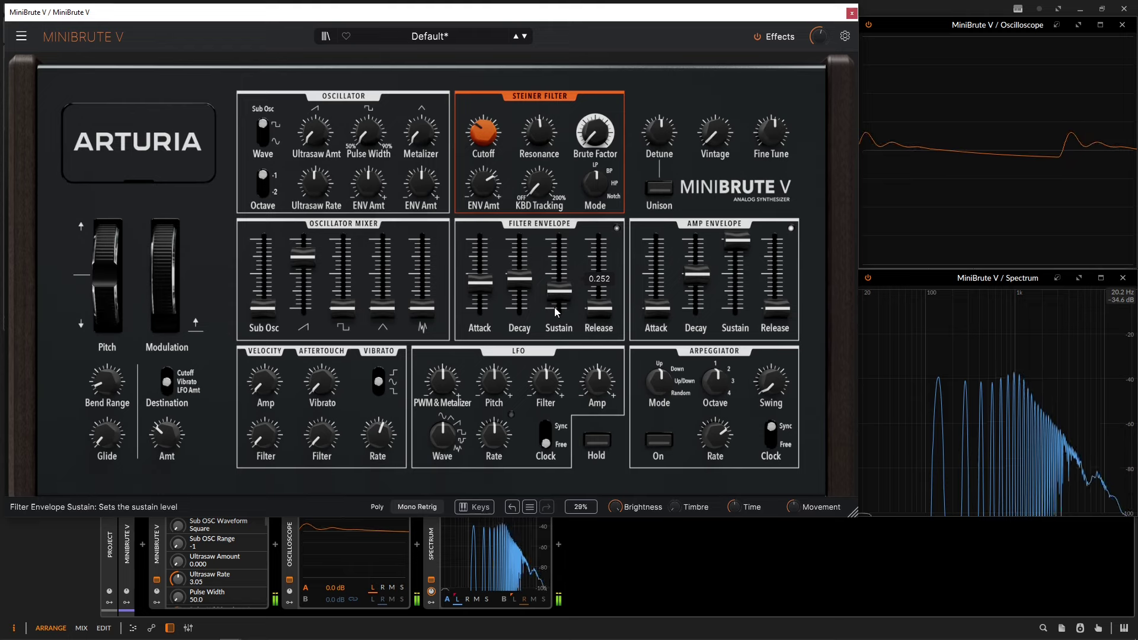
Lengthen the filter envelope release to 730 ms along with the amp envelope release, and compare with a short filter release.
drag(599, 308, 599, 279)
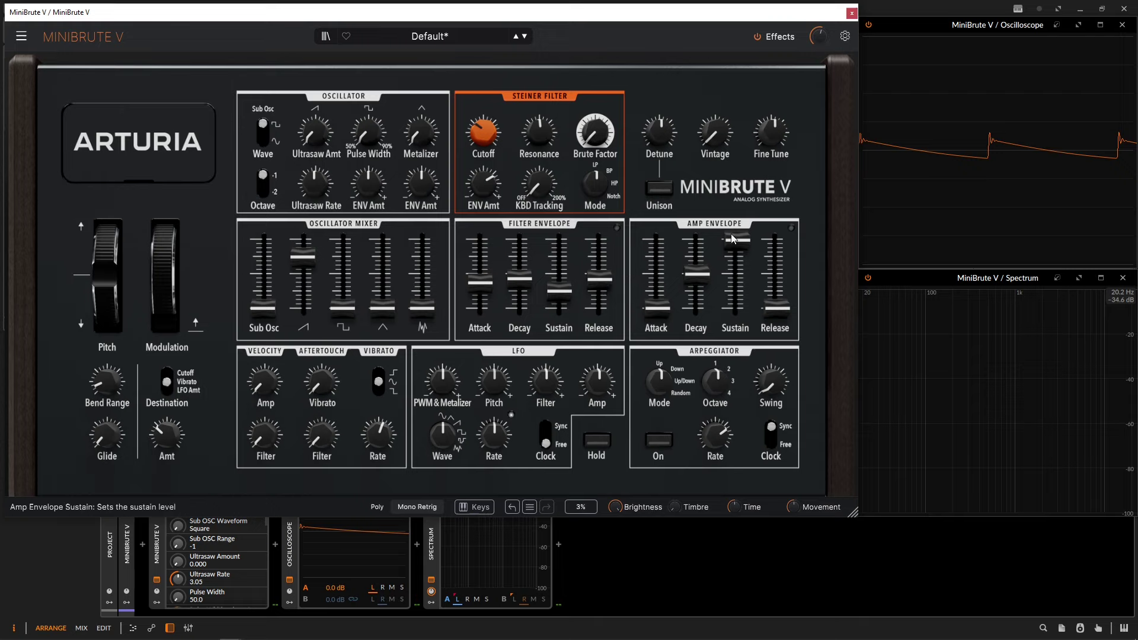
mouse_move(781, 289)
mouse_move(781, 289)
mouse_down()
mouse_move(778, 271)
mouse_move(773, 291)
mouse_up()
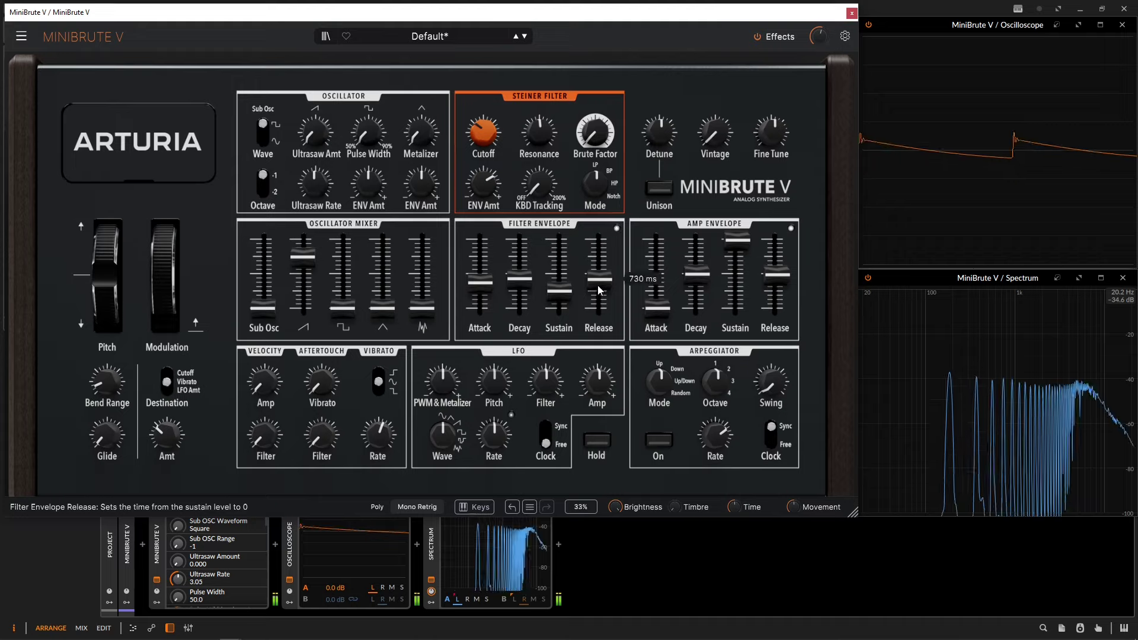
drag(598, 279, 598, 308)
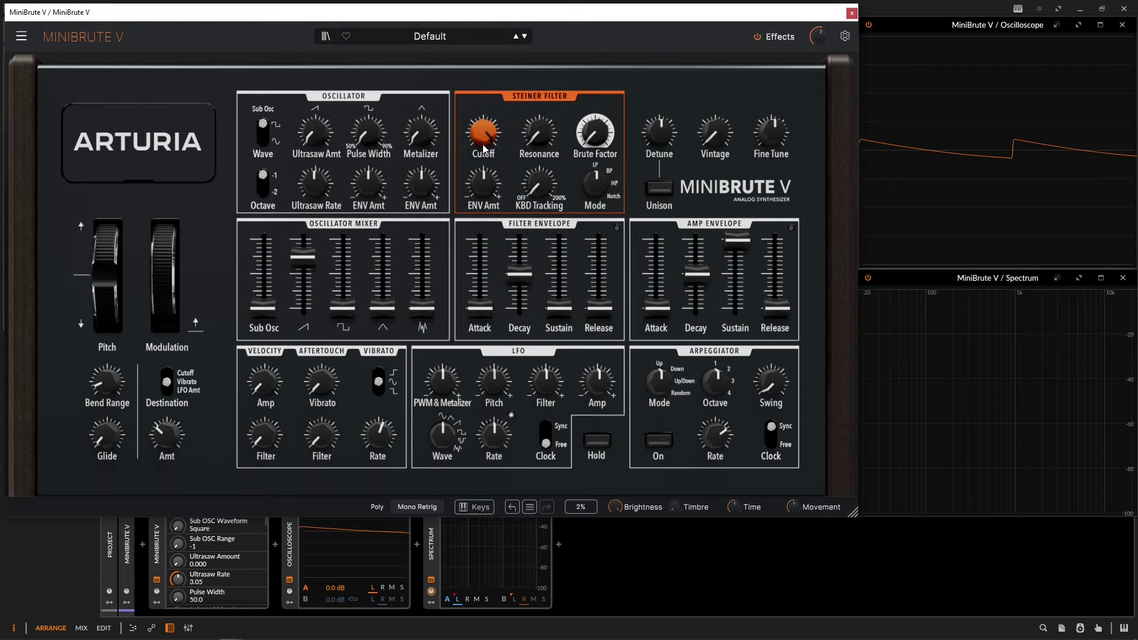
Lower the filter cutoff to about mid-range and set the filter's keyboard tracking to 100 %.
drag(483, 148, 483, 136)
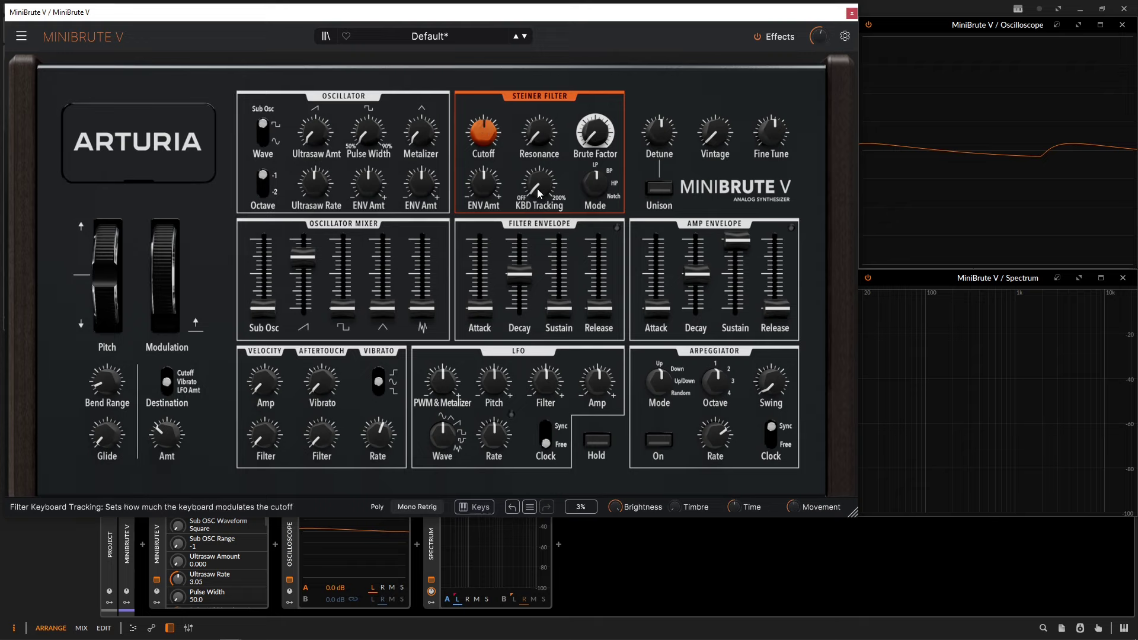
drag(537, 185, 536, 198)
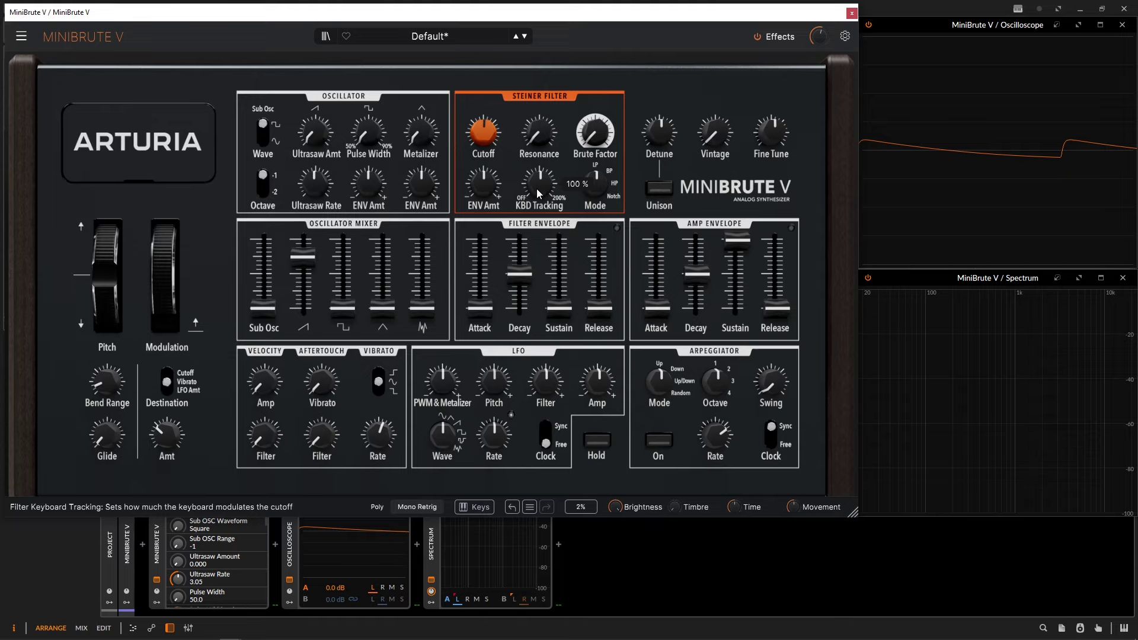
drag(488, 140, 488, 122)
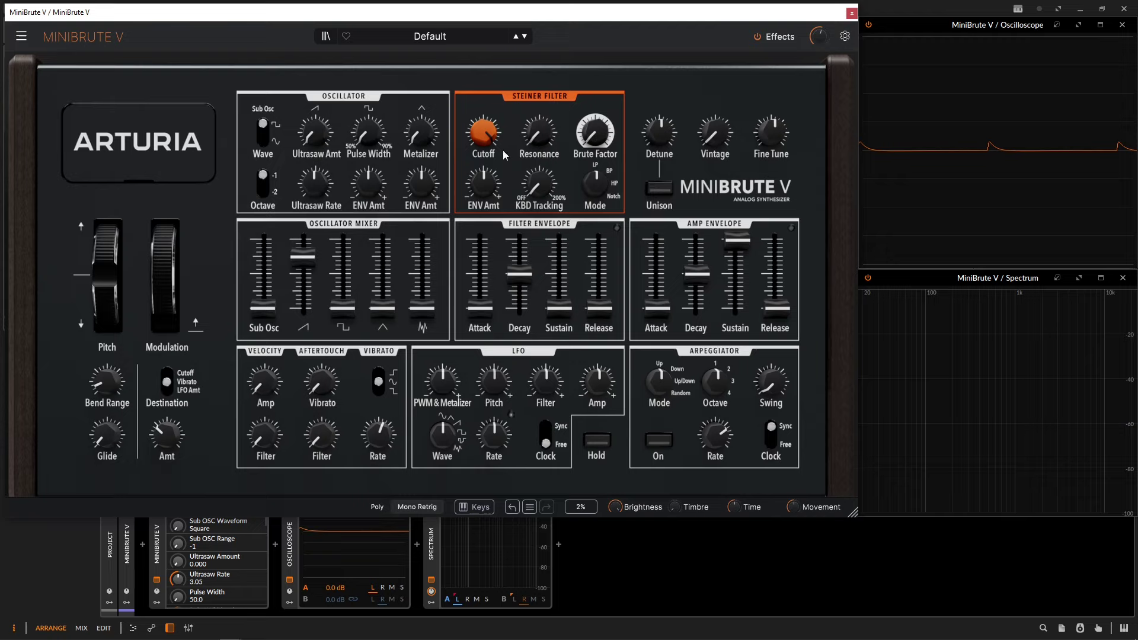
Switch the Steiner filter to BP mode, sweep the cutoff through 2069 Hz and raise the resonance through 0.276.
mouse_move(484, 135)
mouse_down()
mouse_move(484, 182)
mouse_move(485, 134)
mouse_up()
drag(602, 187, 602, 182)
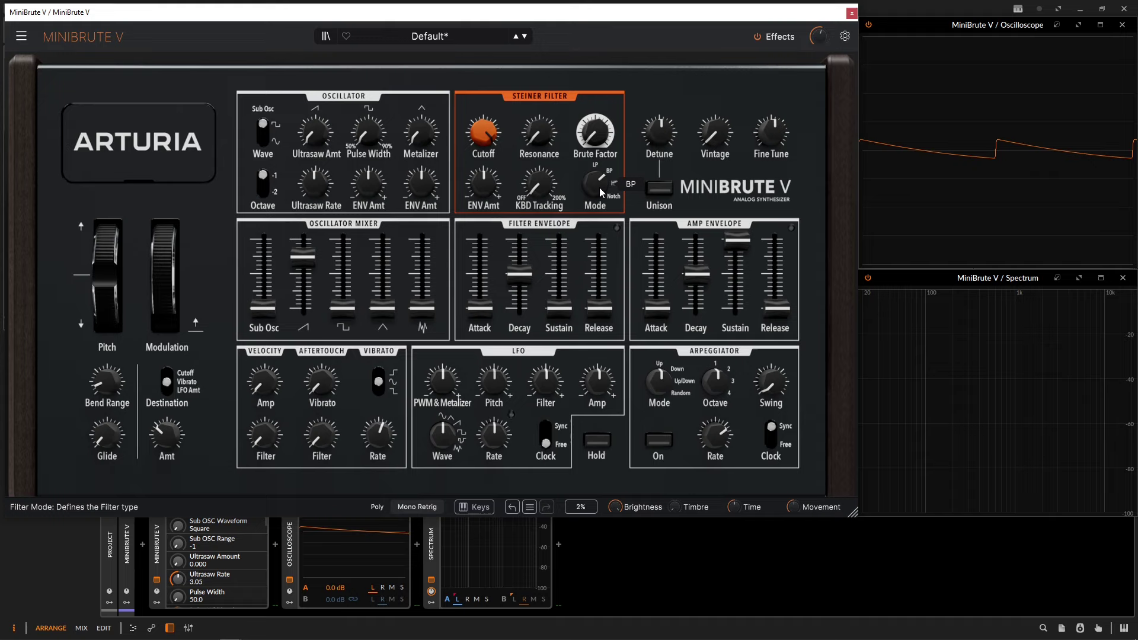
drag(485, 134, 485, 176)
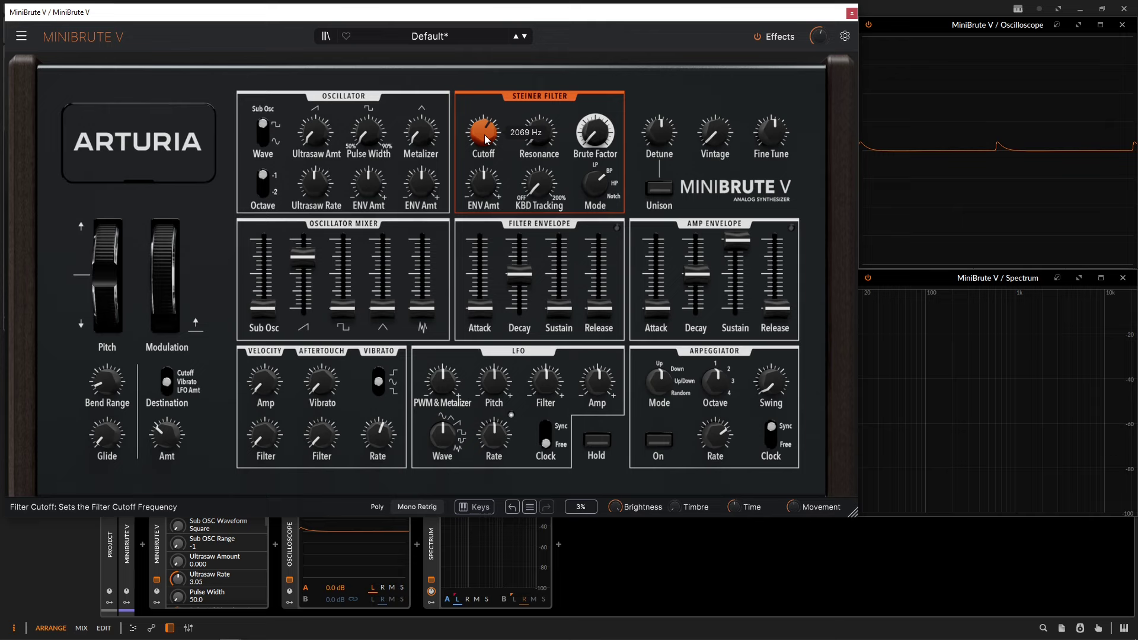
drag(484, 136, 484, 139)
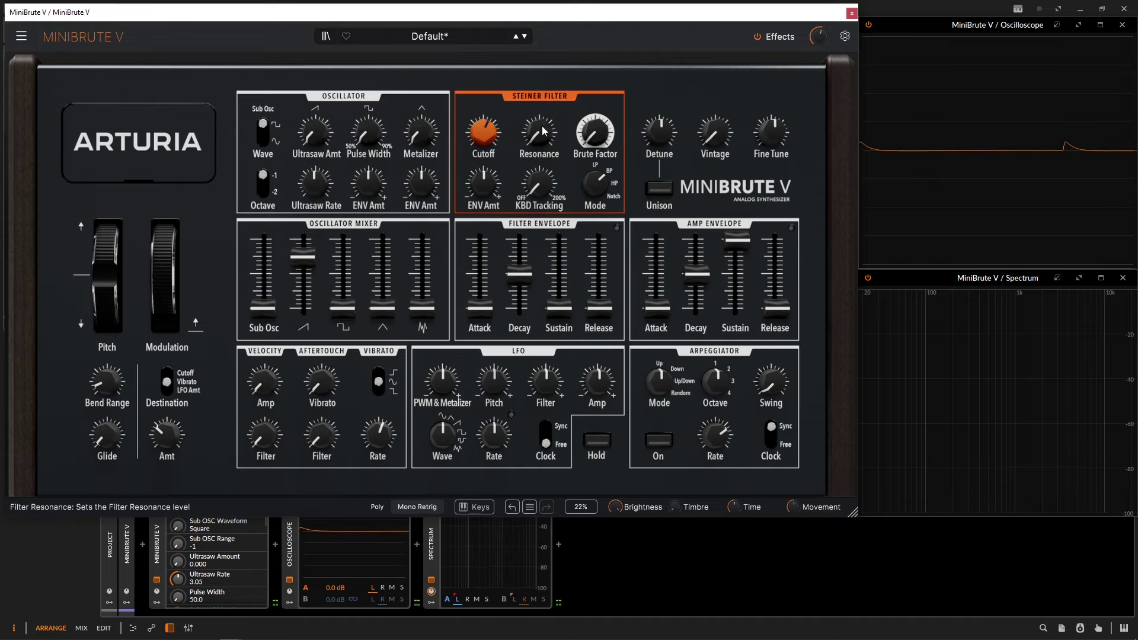
drag(536, 142, 536, 113)
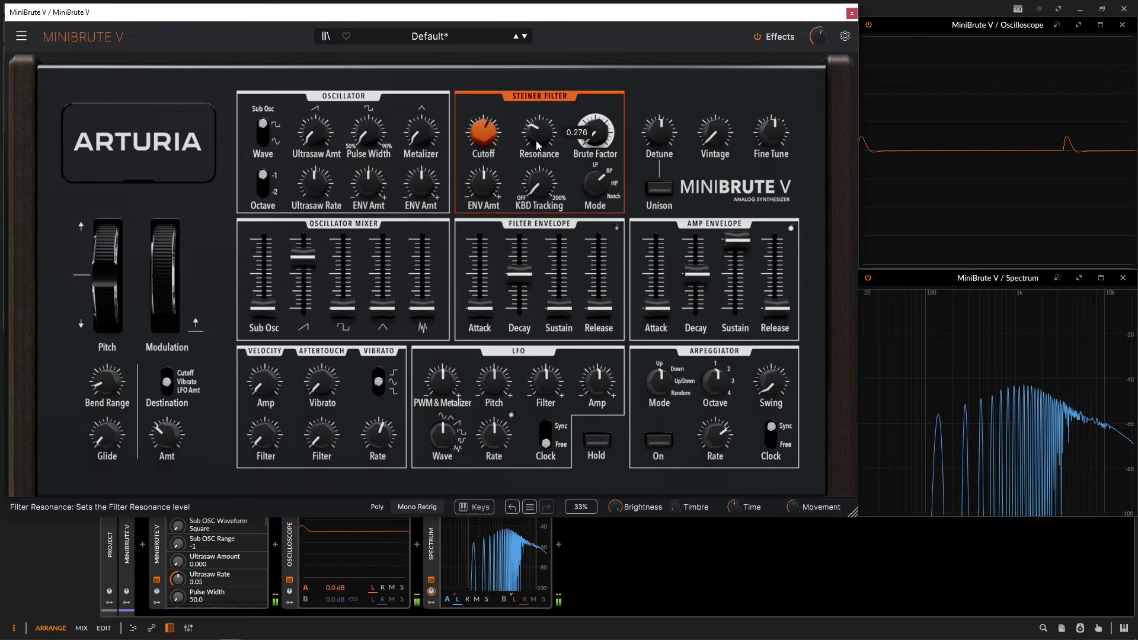
Switch the filter to HP mode and sweep the cutoff from 17314 Hz down to 33.5 Hz and back up.
mouse_move(589, 185)
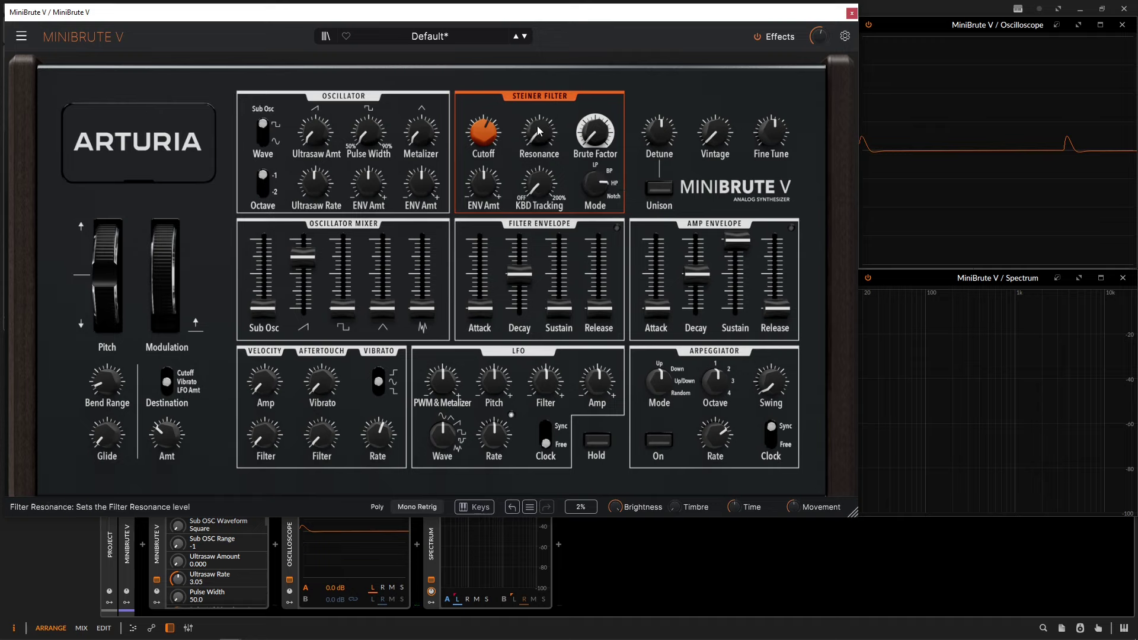
mouse_move(487, 133)
mouse_down()
mouse_move(487, 82)
mouse_move(490, 143)
mouse_up()
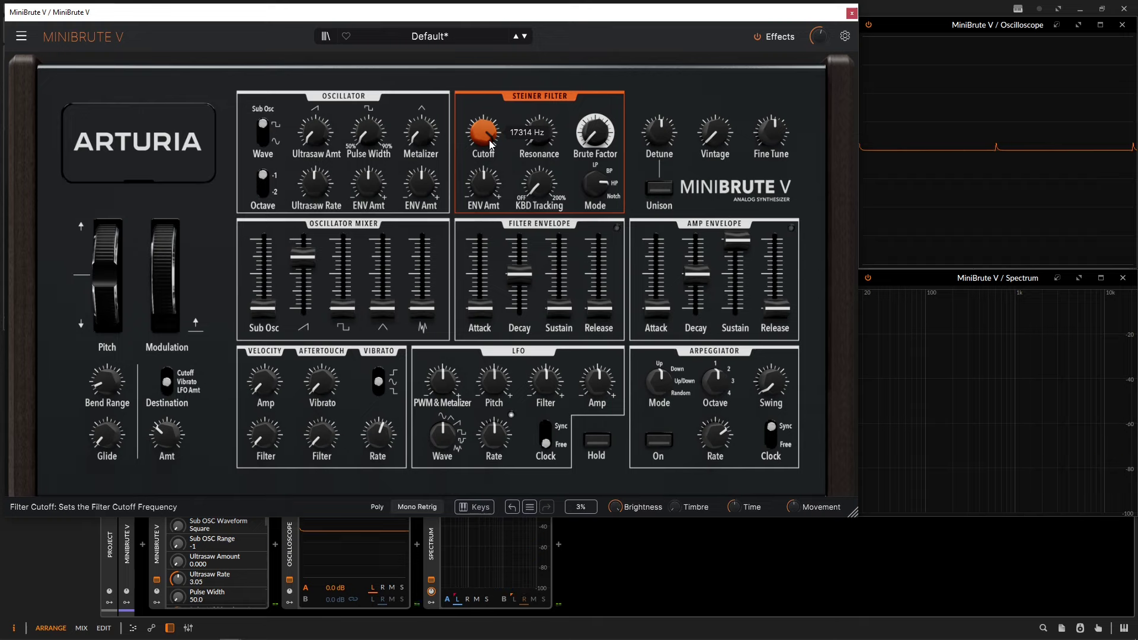
drag(485, 140, 485, 249)
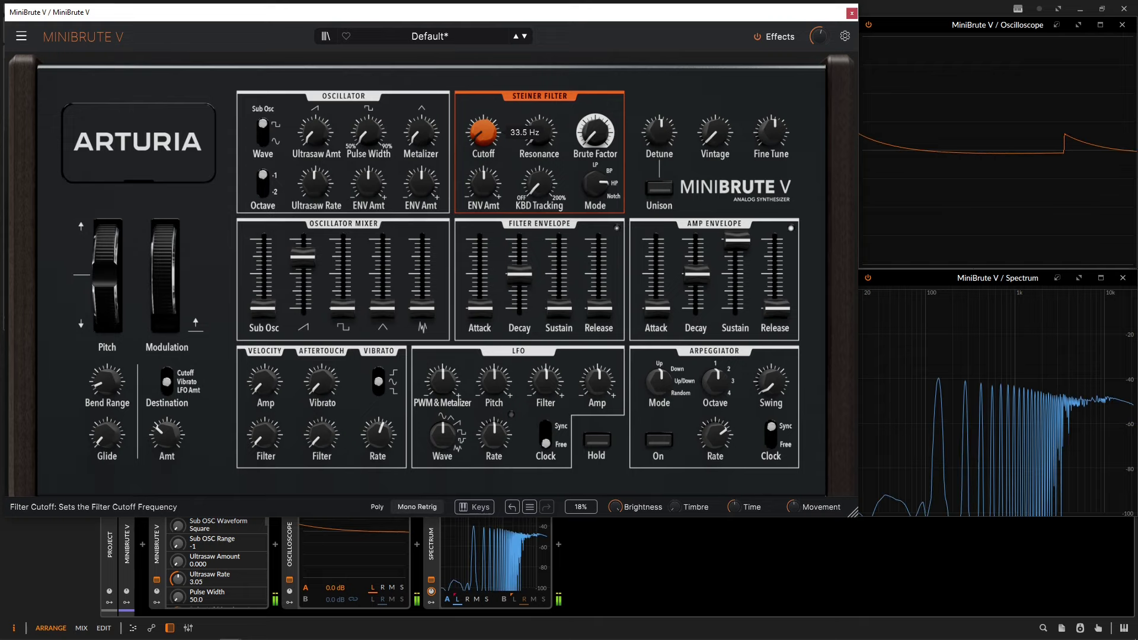
drag(482, 140, 483, 103)
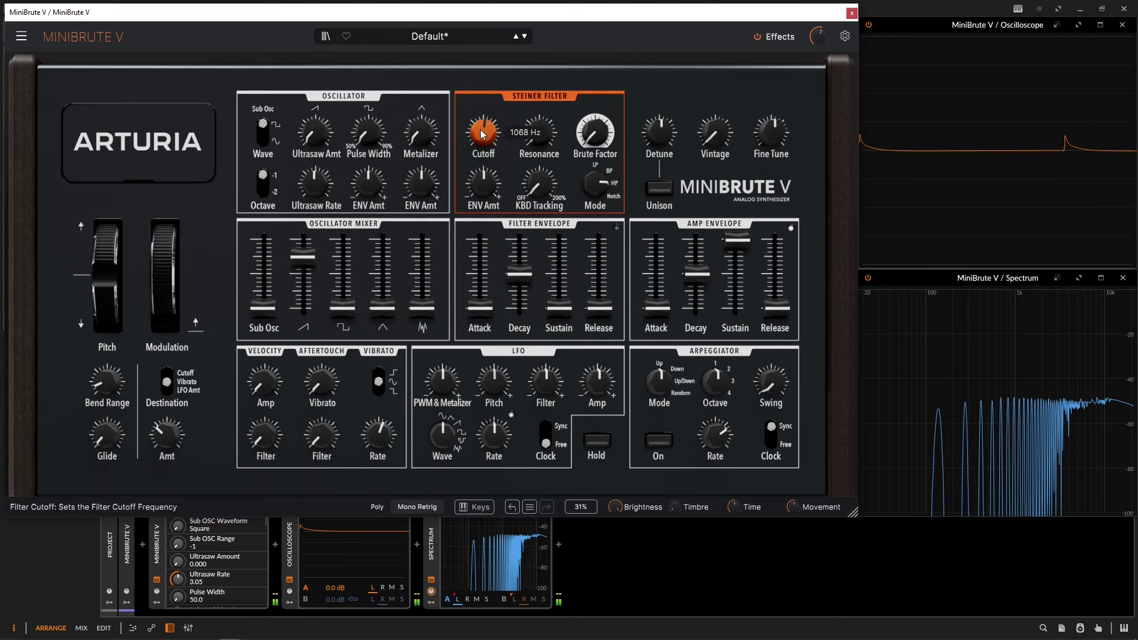
drag(480, 131, 480, 77)
Switch the filter to Notch mode, add some resonance, set the envelope amount to 0.360 and sweep the cutoff.
drag(595, 185, 596, 172)
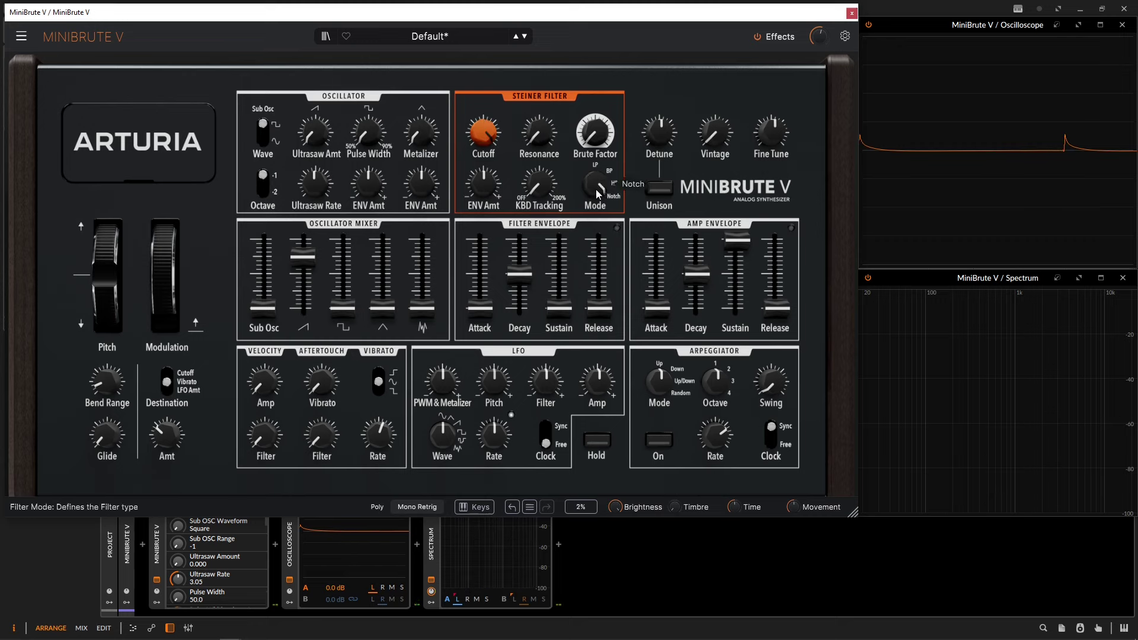
drag(483, 132, 536, 107)
drag(484, 187, 484, 166)
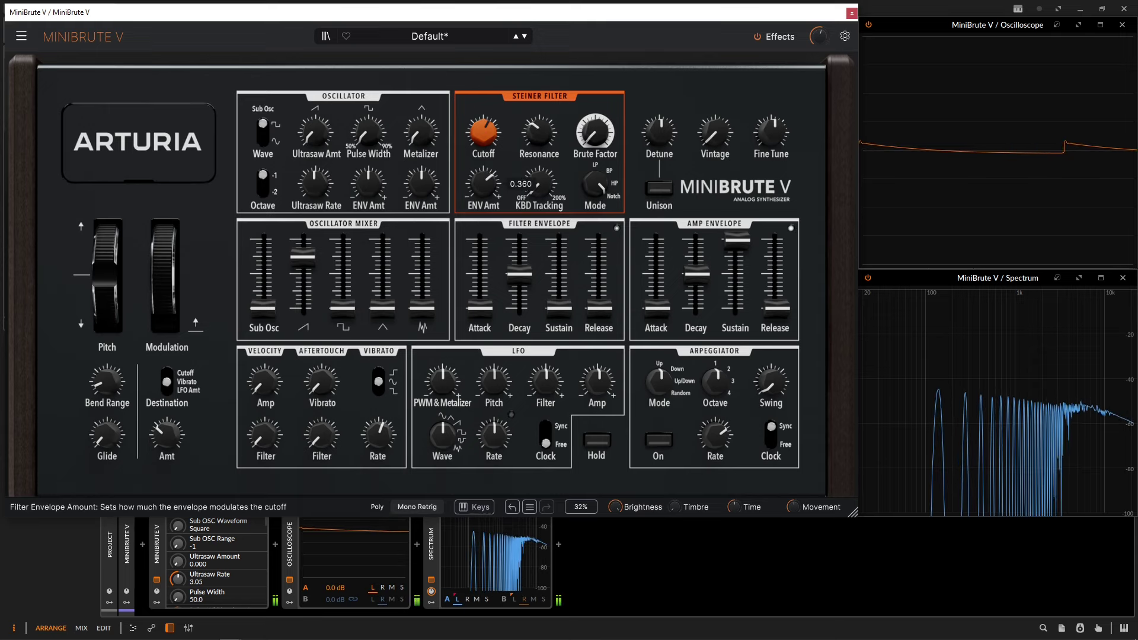
drag(491, 118, 492, 136)
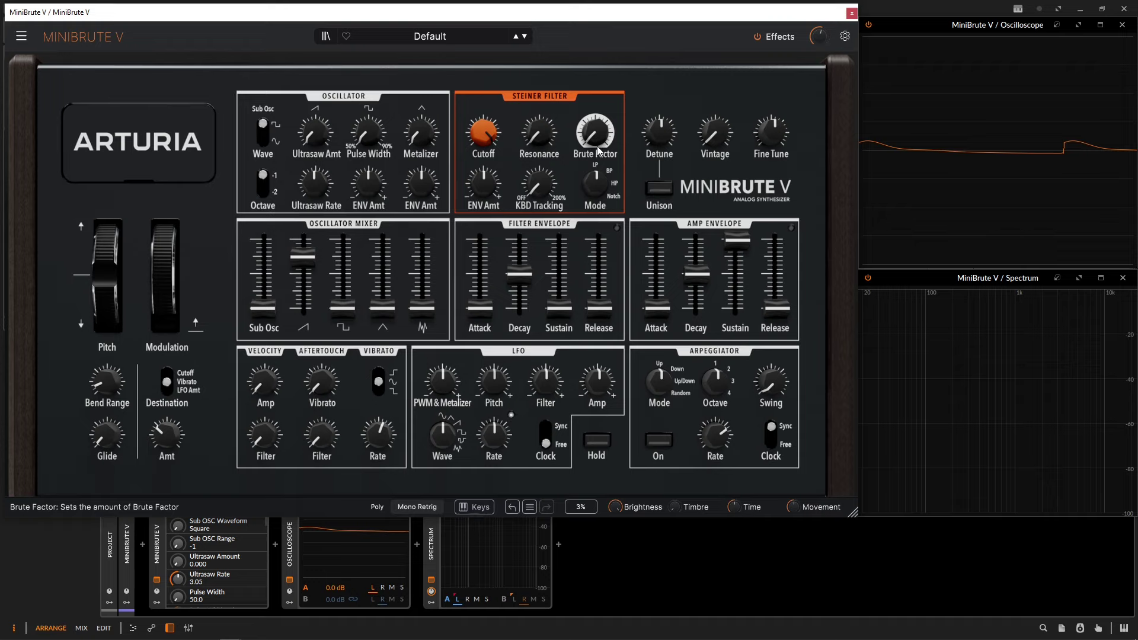
Set the Ultrasaw amount to 0.616 and rate to 0.975 Hz, and mix in the sub oscillator at octave -2.
drag(314, 131, 314, 93)
drag(314, 183, 315, 205)
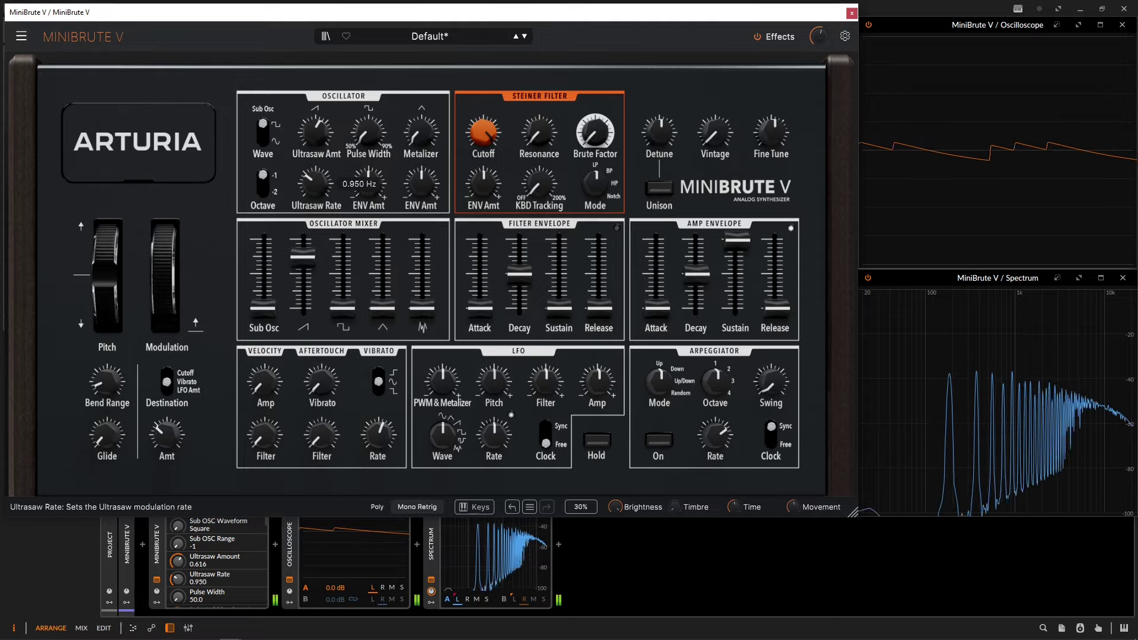
drag(262, 307, 262, 273)
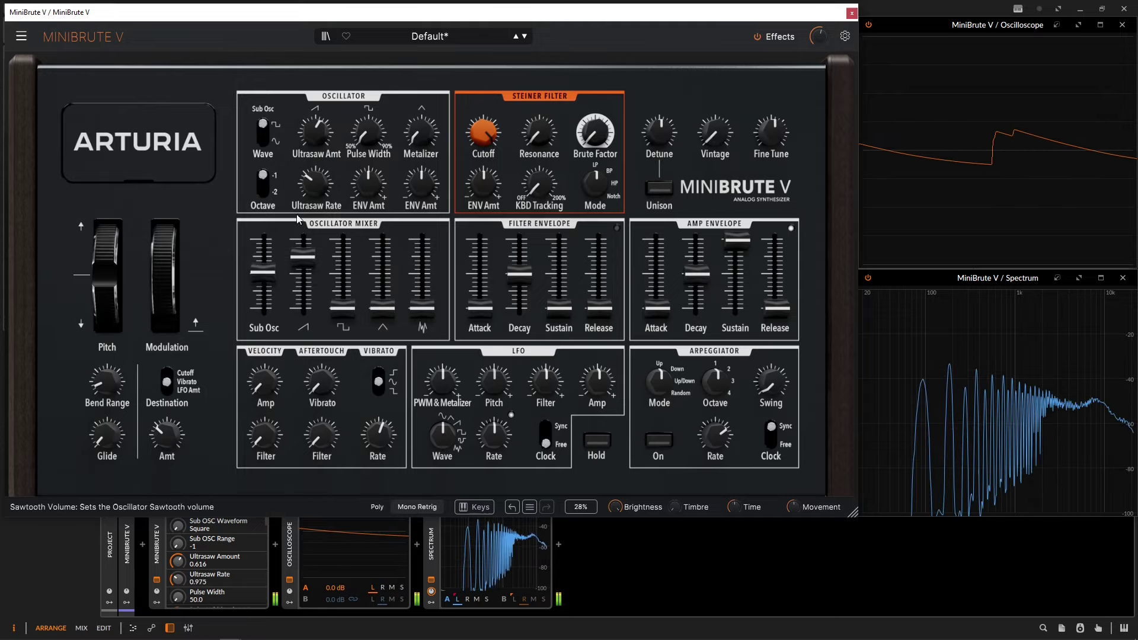
click(262, 187)
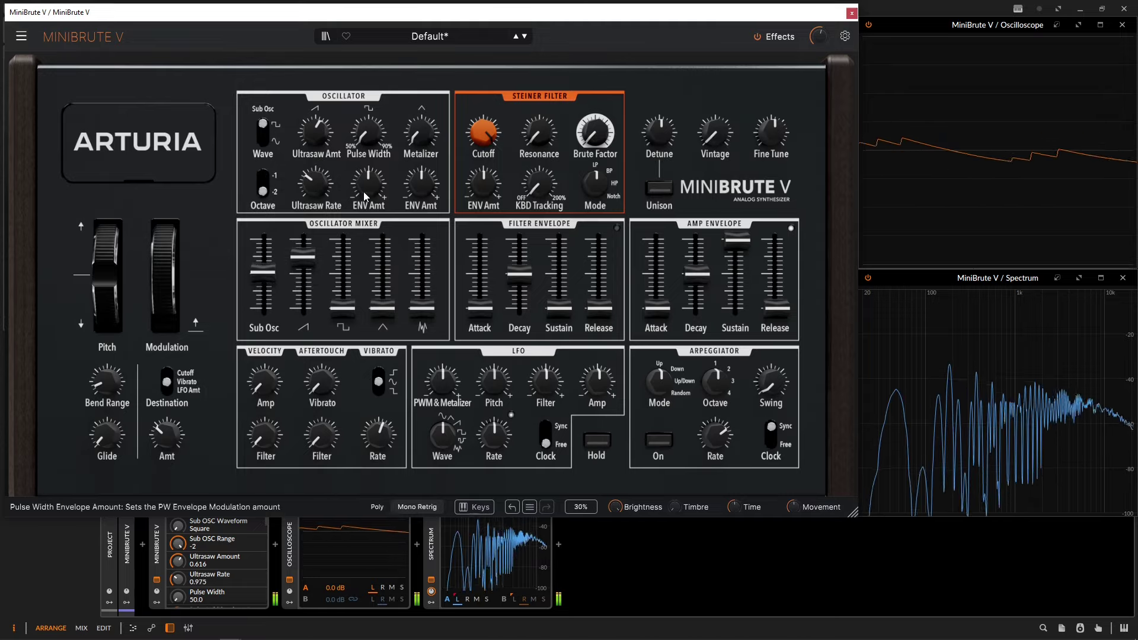
drag(263, 271, 262, 268)
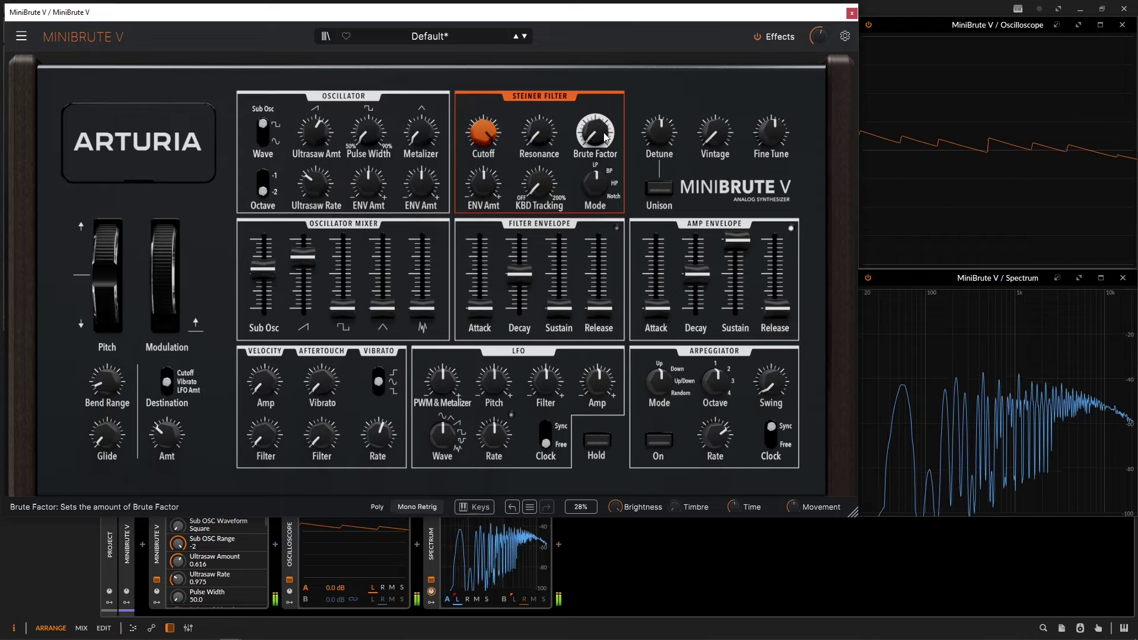
Raise the Brute Factor to distort the sound, trying 0.820 and settling at 0.756.
mouse_move(604, 136)
mouse_down()
mouse_move(604, 155)
mouse_move(605, 126)
mouse_up()
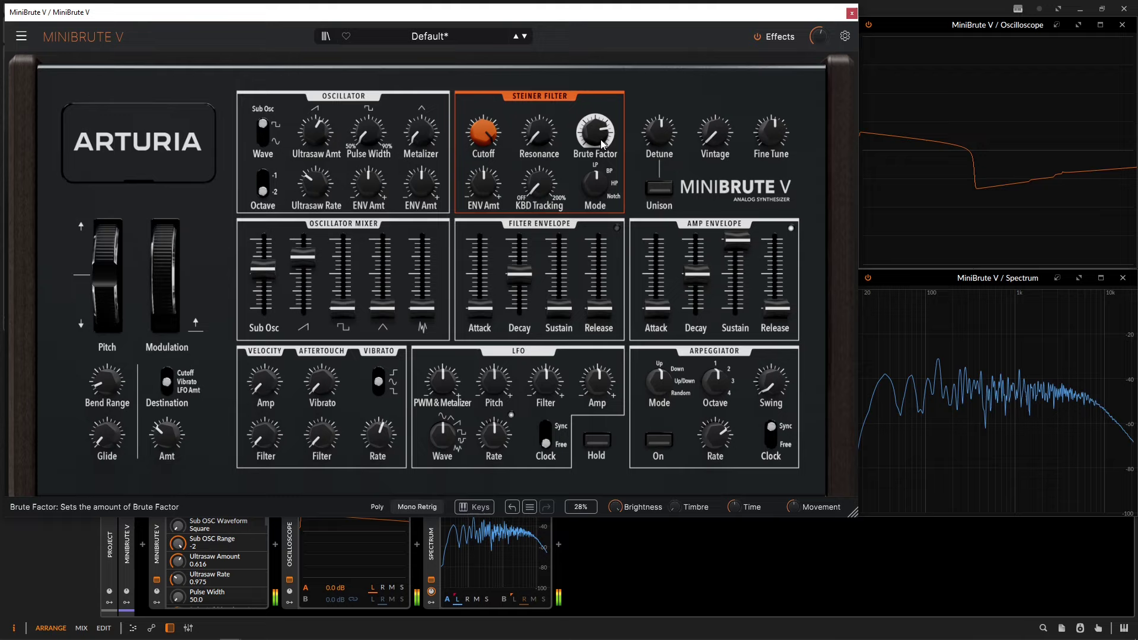
mouse_move(603, 144)
mouse_down()
mouse_move(602, 127)
mouse_move(603, 142)
mouse_up()
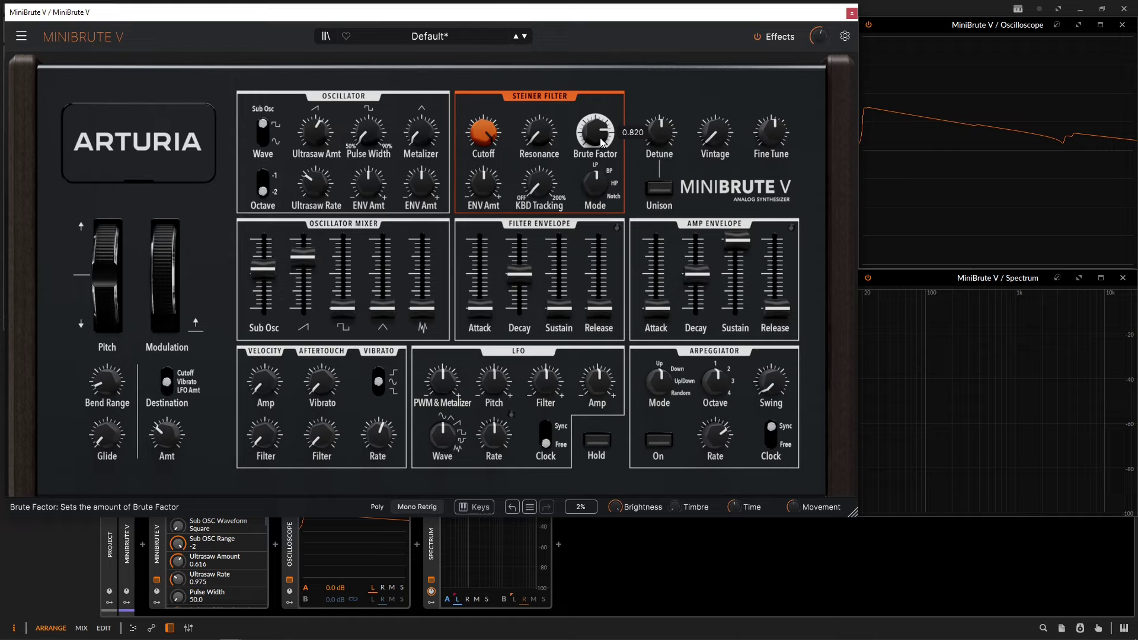
mouse_move(601, 143)
mouse_down()
mouse_move(601, 131)
mouse_move(601, 142)
mouse_up()
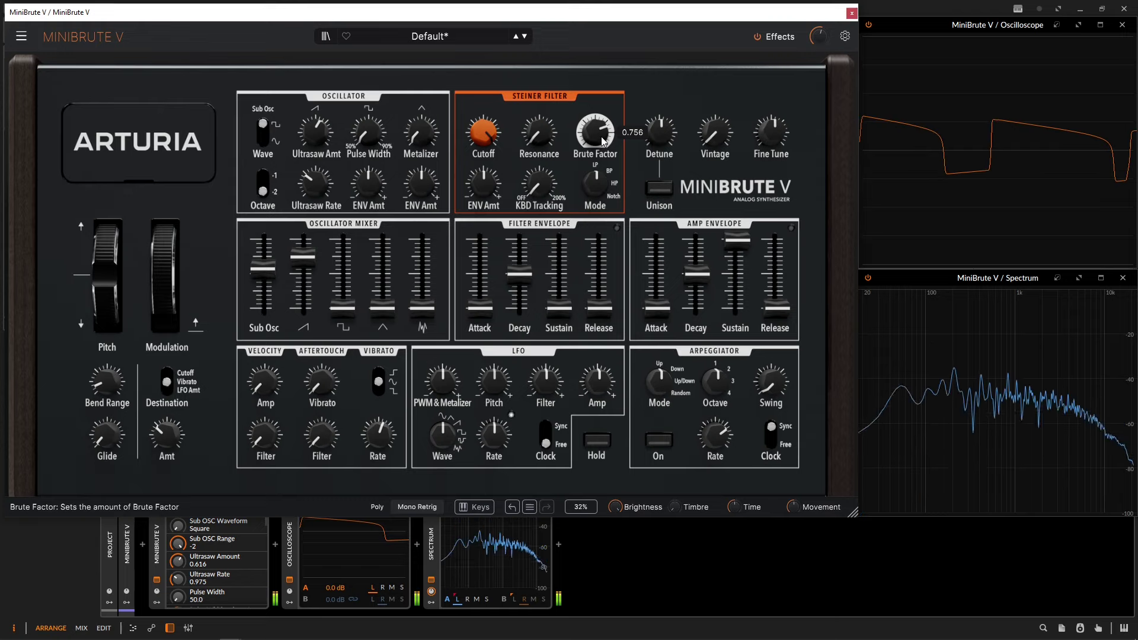